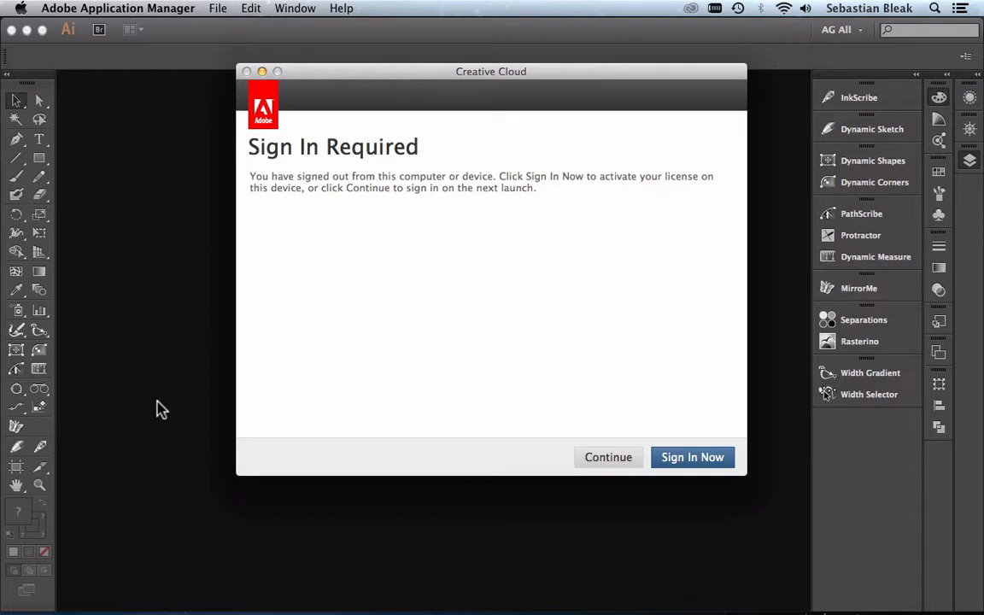
Sign in to Creative Cloud with the Adobe ID password, choosing to sign out of all other computers or devices.
{"action": "left_click", "coordinate": [716, 459]}
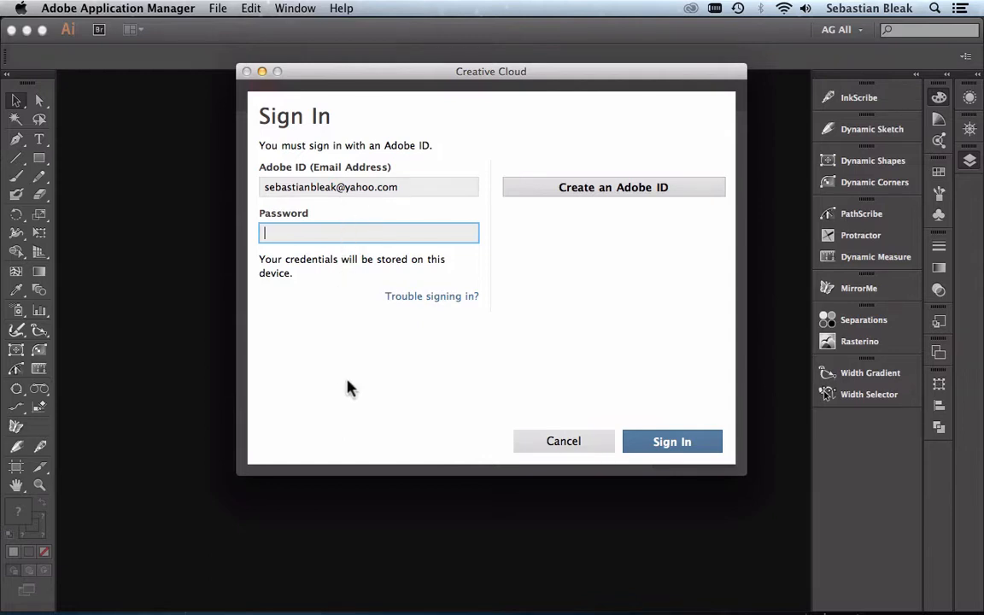
{"action": "type", "text": "•••••••••"}
{"action": "left_click", "coordinate": [669, 444]}
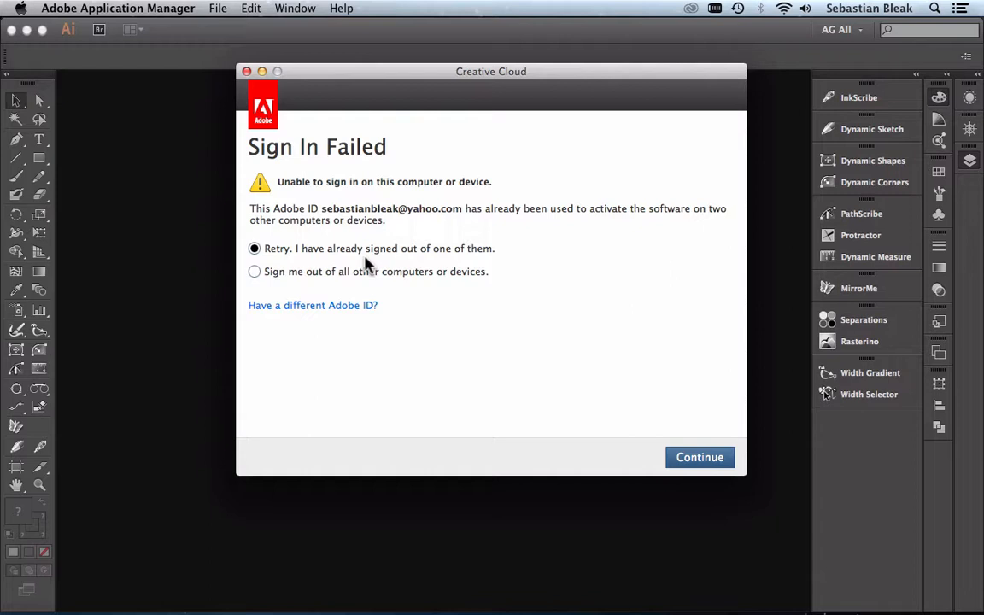
{"action": "left_click", "coordinate": [255, 271]}
{"action": "left_click", "coordinate": [696, 461]}
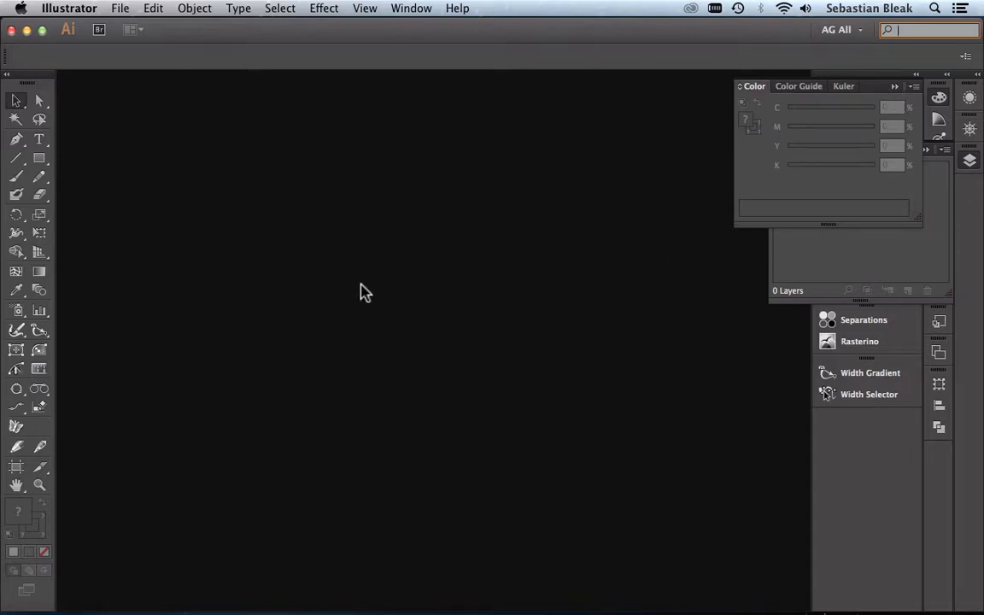
Create a 640 x 480 px document and draw a wavy S-shaped path across the artboard with the Dynamic Sketch Tool.
{"action": "key", "text": "super"}
{"action": "key", "text": "super+n"}
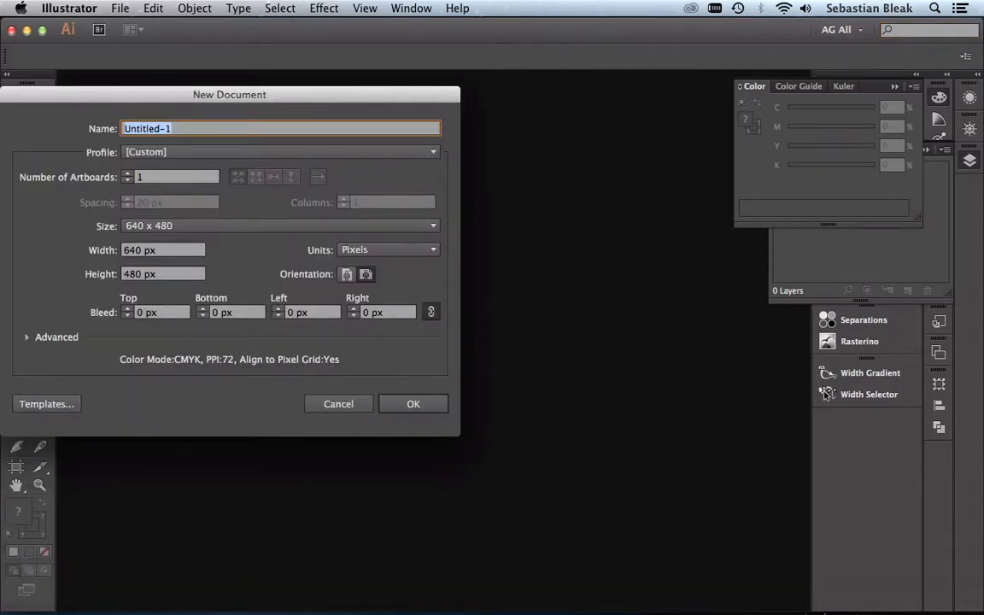
{"action": "key", "text": "Return"}
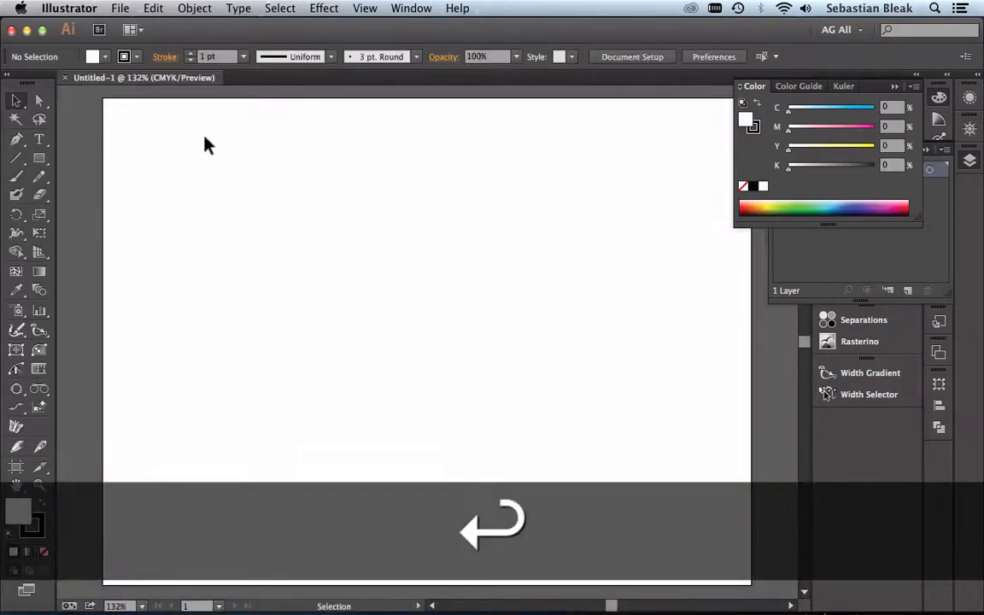
{"action": "left_click", "coordinate": [17, 446]}
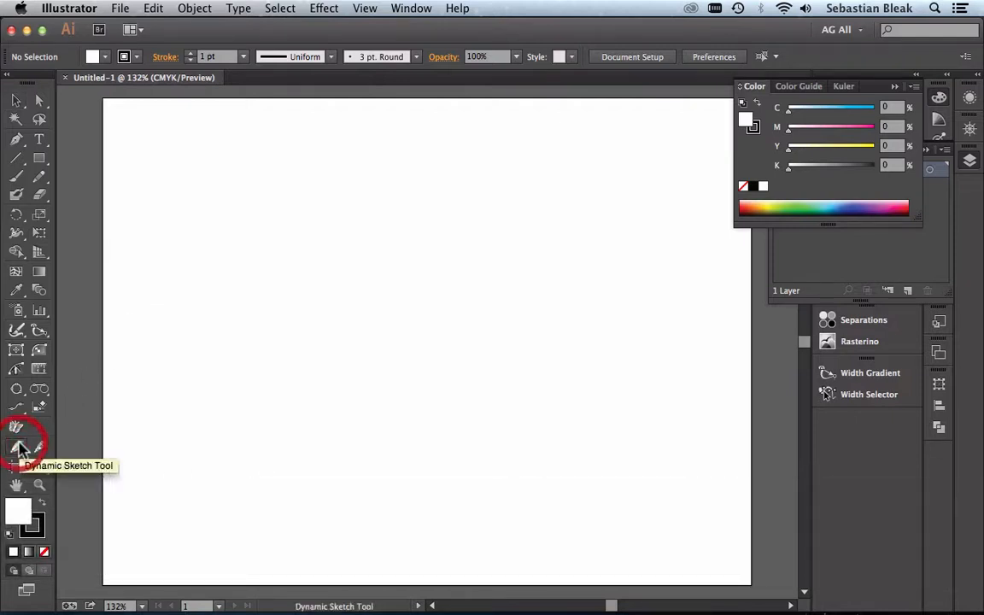
{"action": "mouse_move", "coordinate": [248, 360]}
{"action": "left_mouse_down"}
{"action": "mouse_move", "coordinate": [315, 199]}
{"action": "mouse_move", "coordinate": [389, 431]}
{"action": "mouse_move", "coordinate": [642, 247]}
{"action": "mouse_move", "coordinate": [688, 265]}
{"action": "left_mouse_up"}
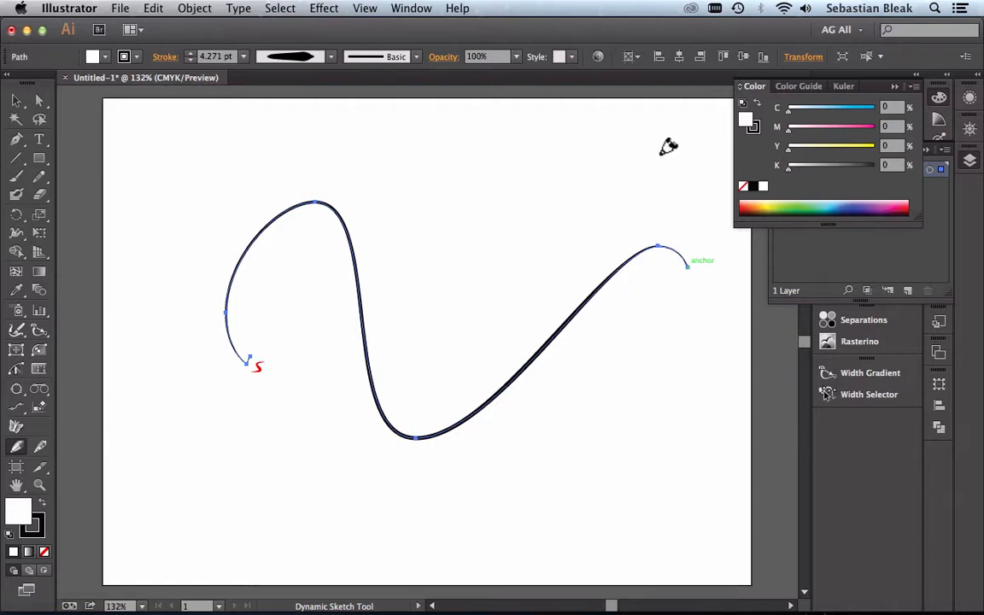
Turn Wi-Fi off and sketch a second curve crossing the first path down toward the artboard's lower left.
{"action": "left_click", "coordinate": [785, 9]}
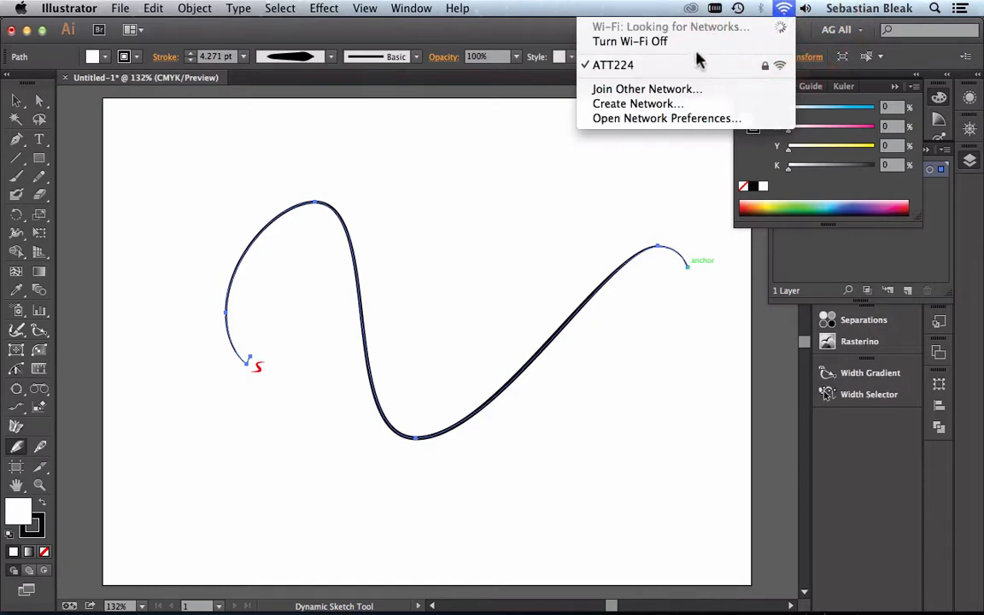
{"action": "left_click", "coordinate": [676, 41]}
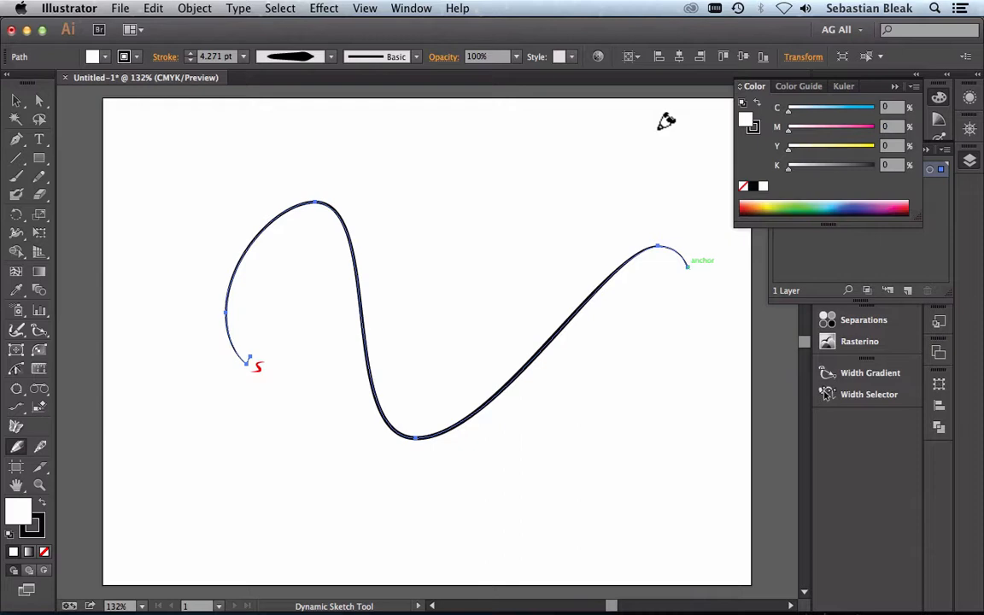
{"action": "mouse_move", "coordinate": [477, 246]}
{"action": "left_mouse_down"}
{"action": "mouse_move", "coordinate": [450, 241]}
{"action": "mouse_move", "coordinate": [256, 493]}
{"action": "mouse_move", "coordinate": [208, 500]}
{"action": "left_mouse_up"}
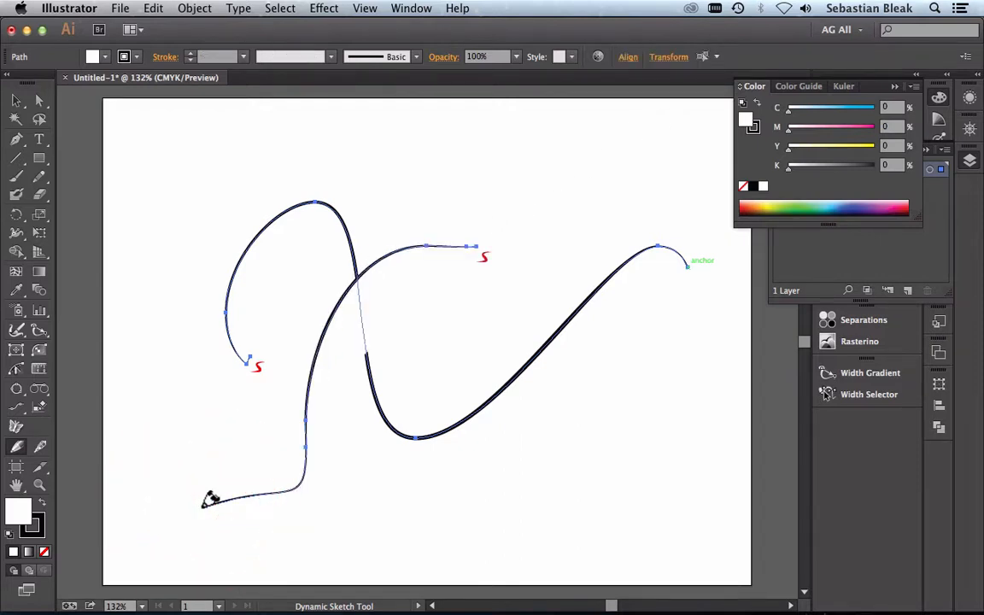
Open the recent file Lion.ai and bring its full layer list into view.
{"action": "left_click", "coordinate": [124, 9]}
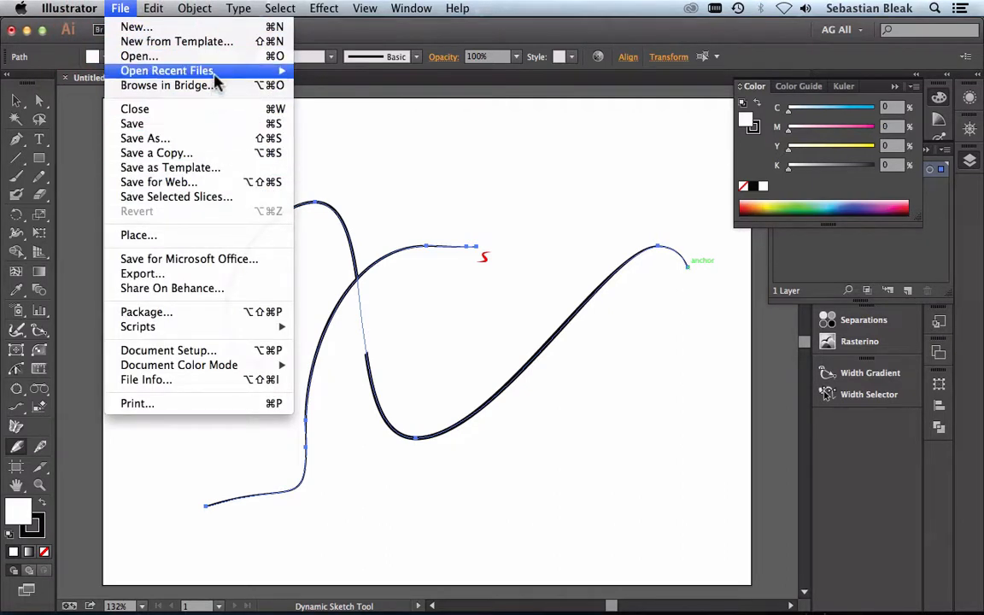
{"action": "mouse_move", "coordinate": [219, 79]}
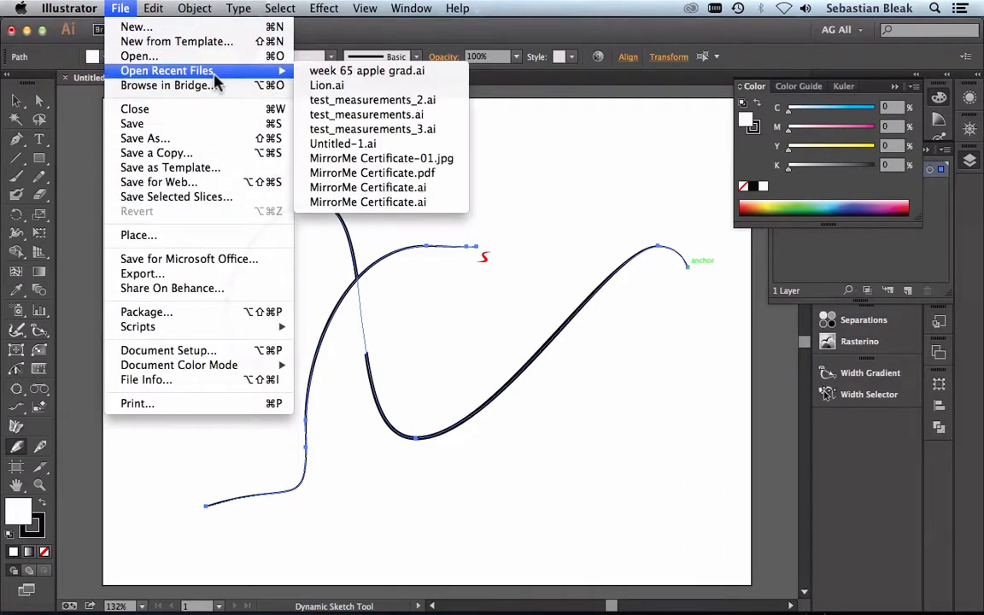
{"action": "left_click", "coordinate": [359, 86]}
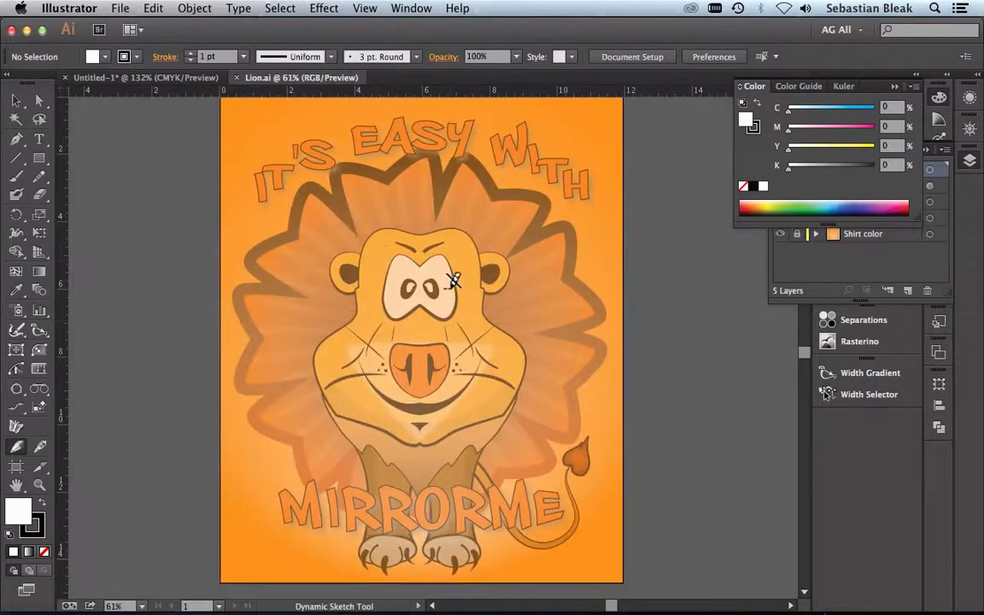
{"action": "left_click", "coordinate": [971, 161]}
{"action": "left_click", "coordinate": [971, 161]}
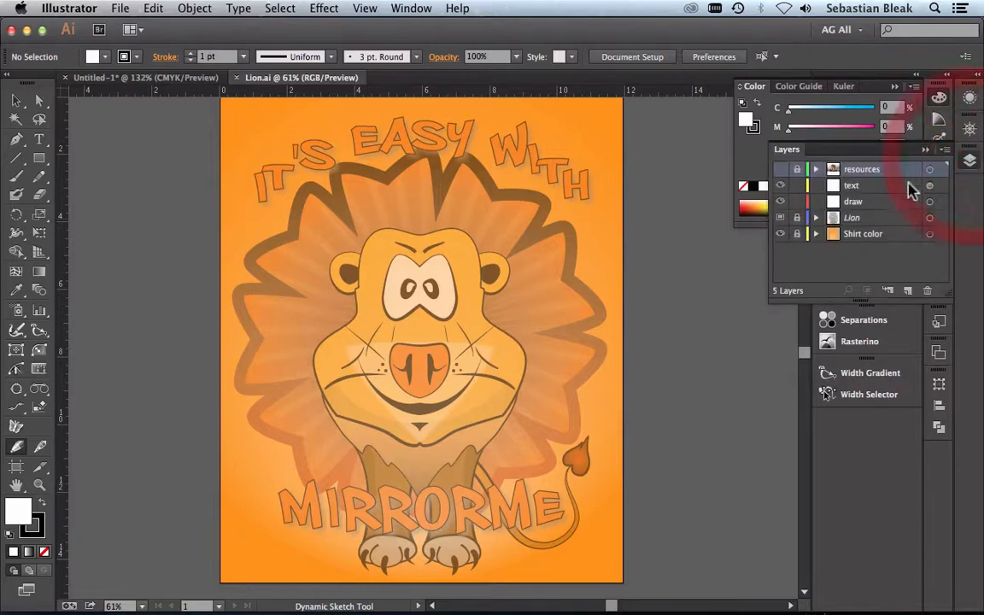
Unlock the Lion layer and turn off its Template option.
{"action": "left_click", "coordinate": [797, 217]}
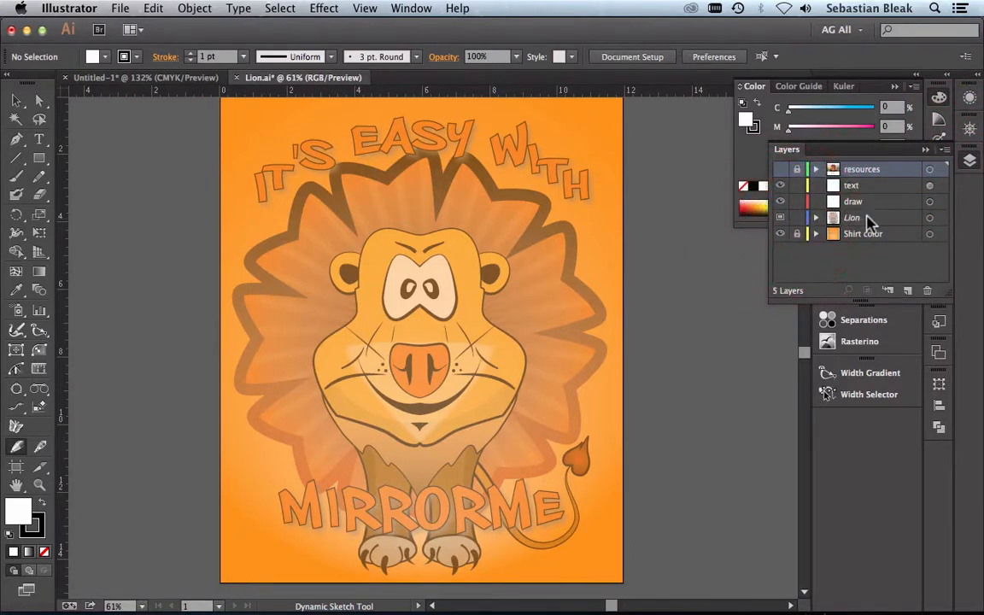
{"action": "left_click", "coordinate": [867, 219]}
{"action": "double_click", "coordinate": [868, 220]}
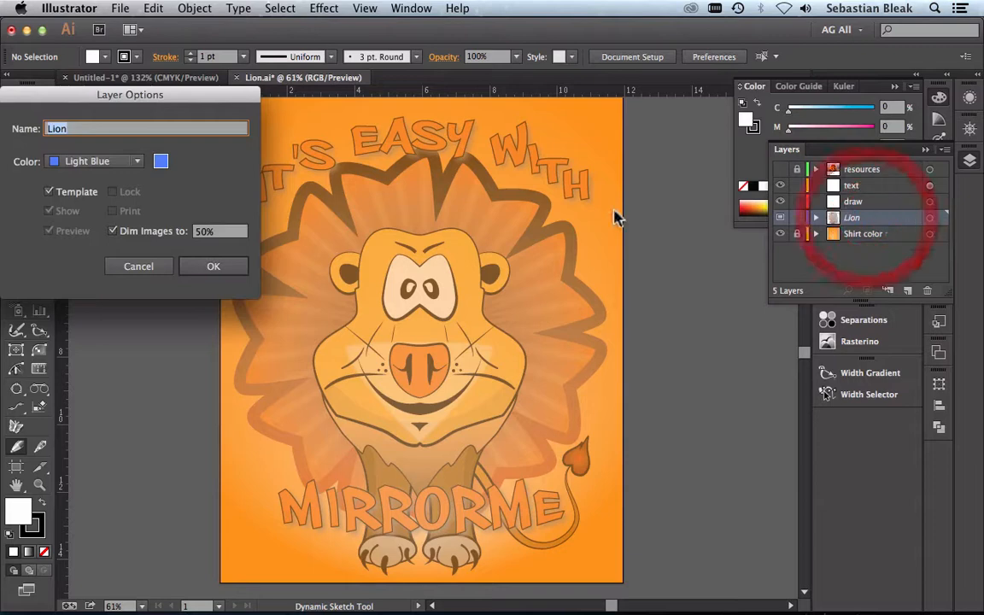
{"action": "left_click", "coordinate": [73, 192]}
{"action": "left_click", "coordinate": [203, 265]}
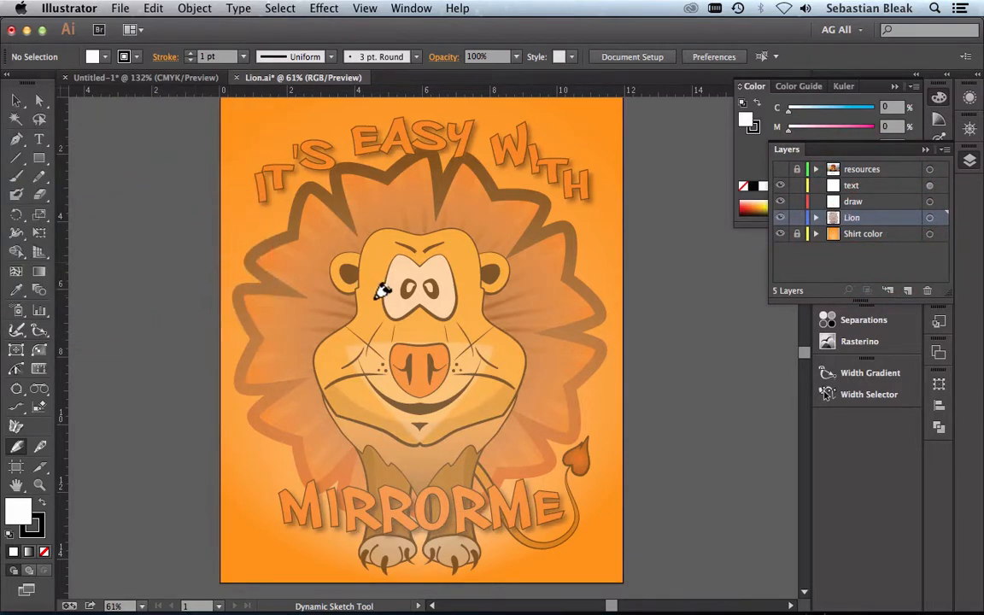
Set the lion artwork group's opacity to 100%.
{"action": "key", "text": "v"}
{"action": "left_click", "coordinate": [386, 341]}
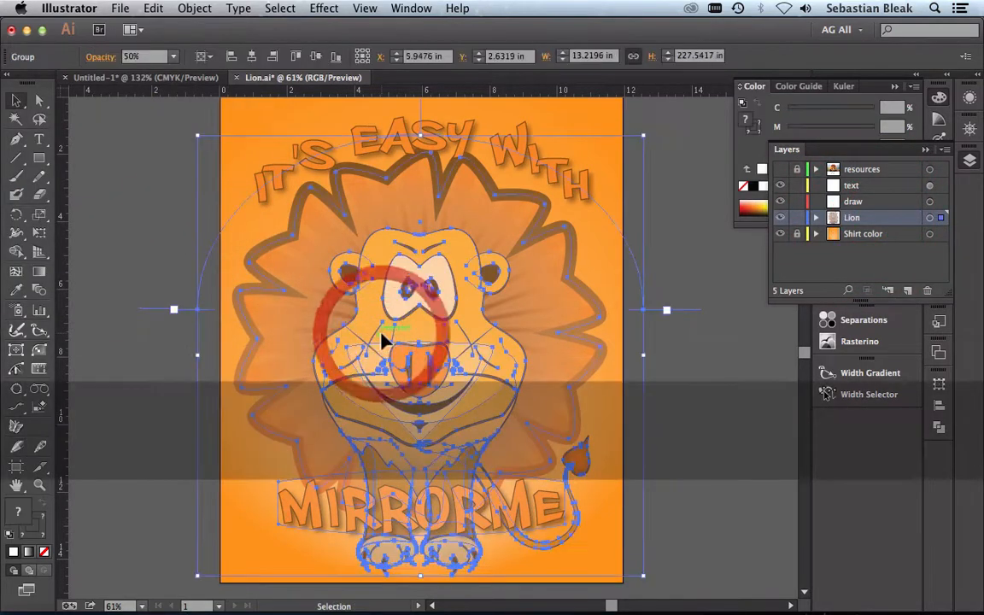
{"action": "left_click", "coordinate": [173, 57]}
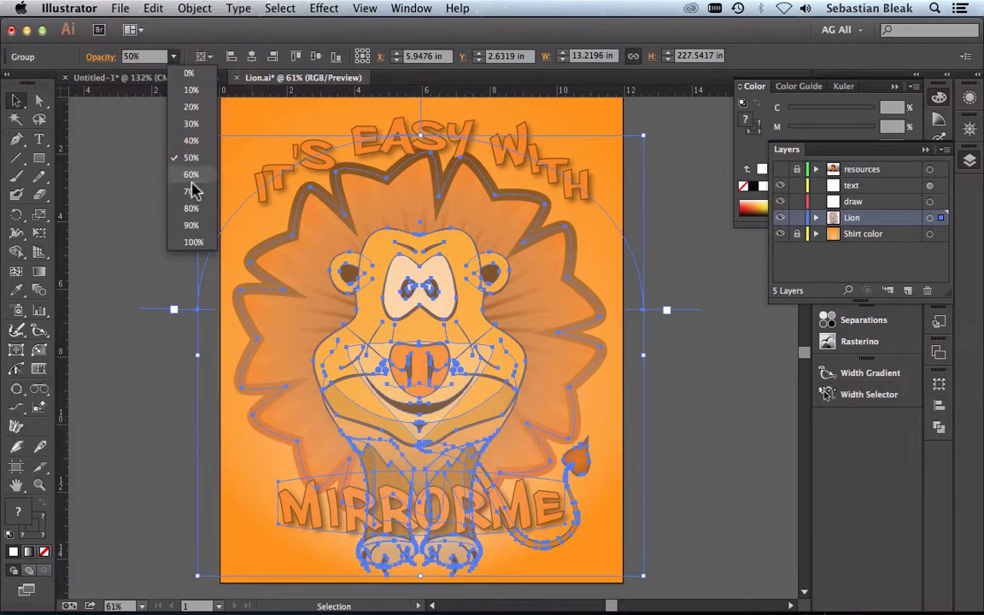
{"action": "left_click", "coordinate": [191, 242]}
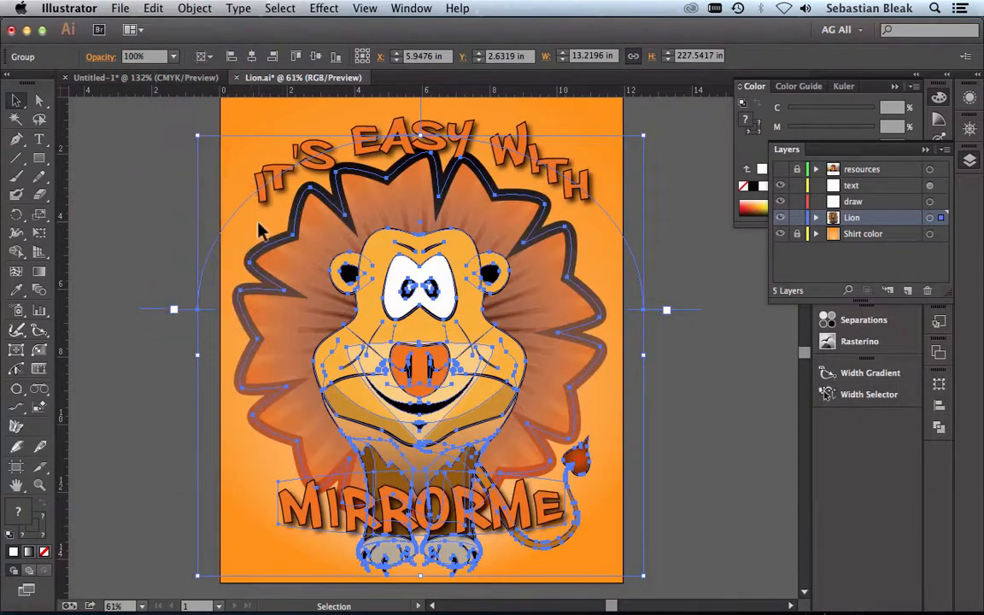
Save and close Lion.ai, and deselect the sketched paths in the untitled document.
{"action": "key", "text": "super"}
{"action": "key", "text": "super+s"}
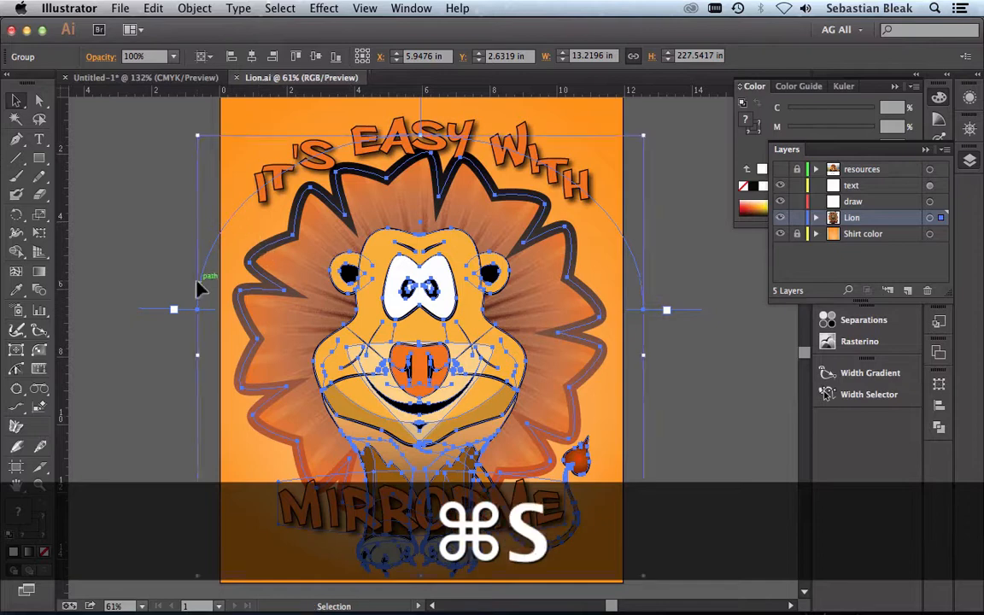
{"action": "key", "text": "super+w"}
{"action": "left_click", "coordinate": [256, 213]}
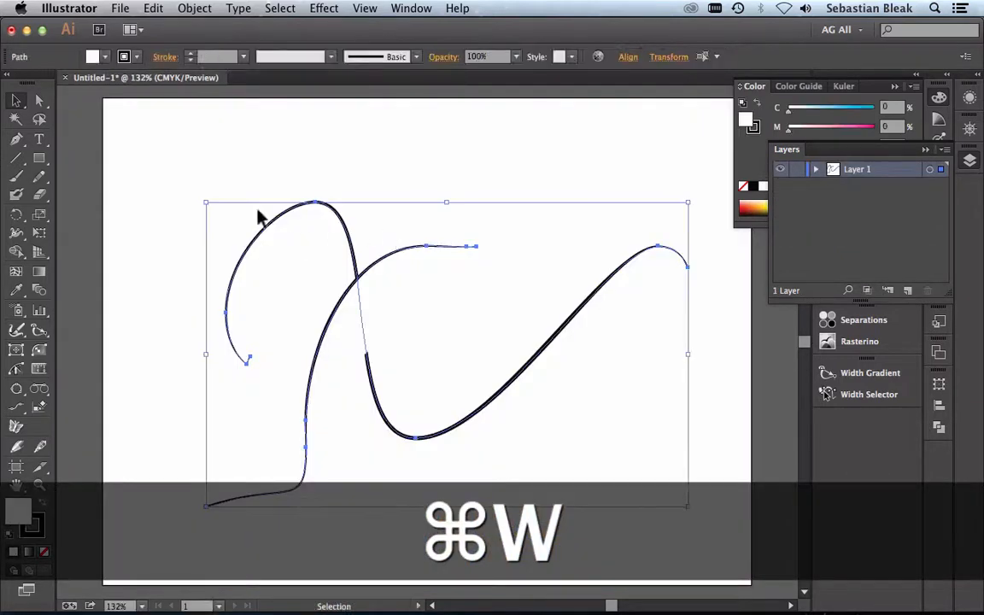
{"action": "left_click", "coordinate": [383, 178]}
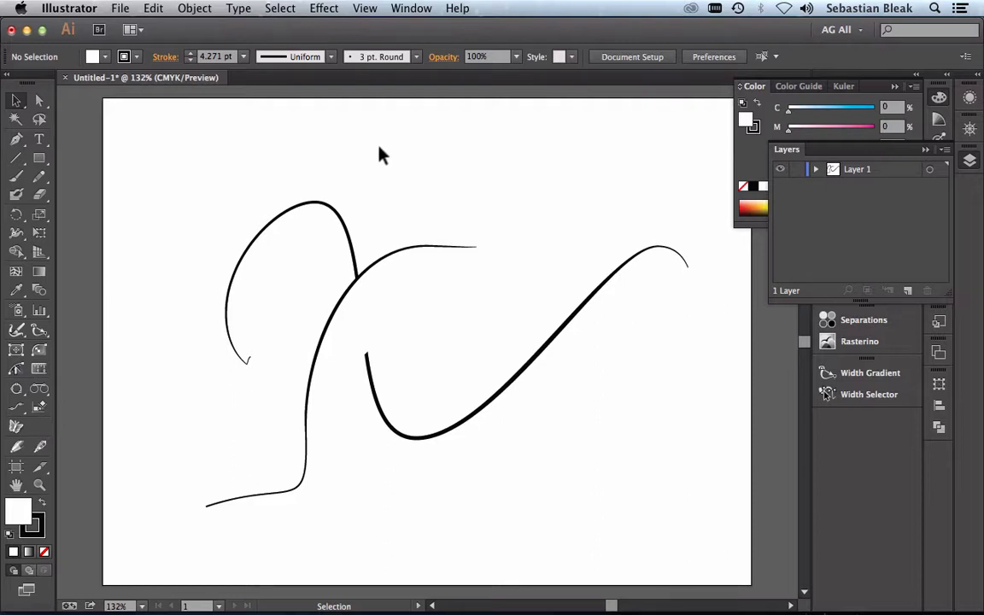
Try to sign out of the Adobe account while Wi-Fi is off.
{"action": "left_click", "coordinate": [460, 10]}
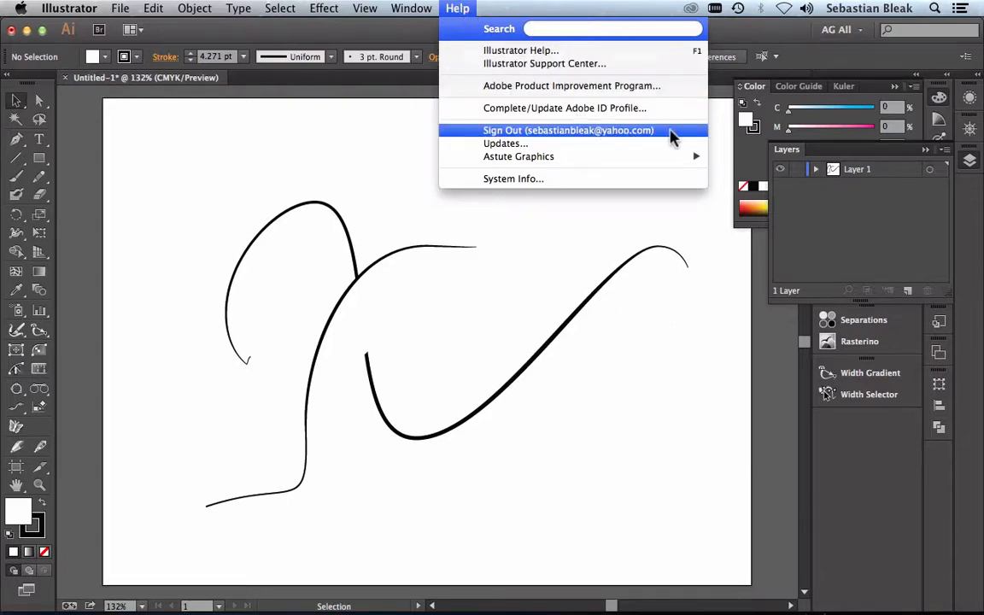
{"action": "left_click", "coordinate": [672, 135]}
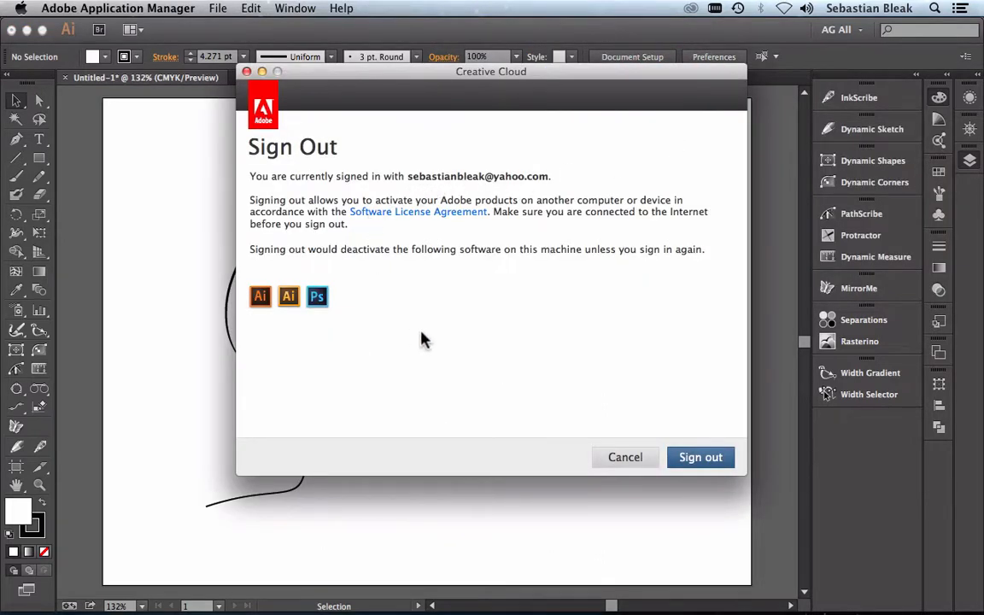
{"action": "left_click", "coordinate": [701, 458]}
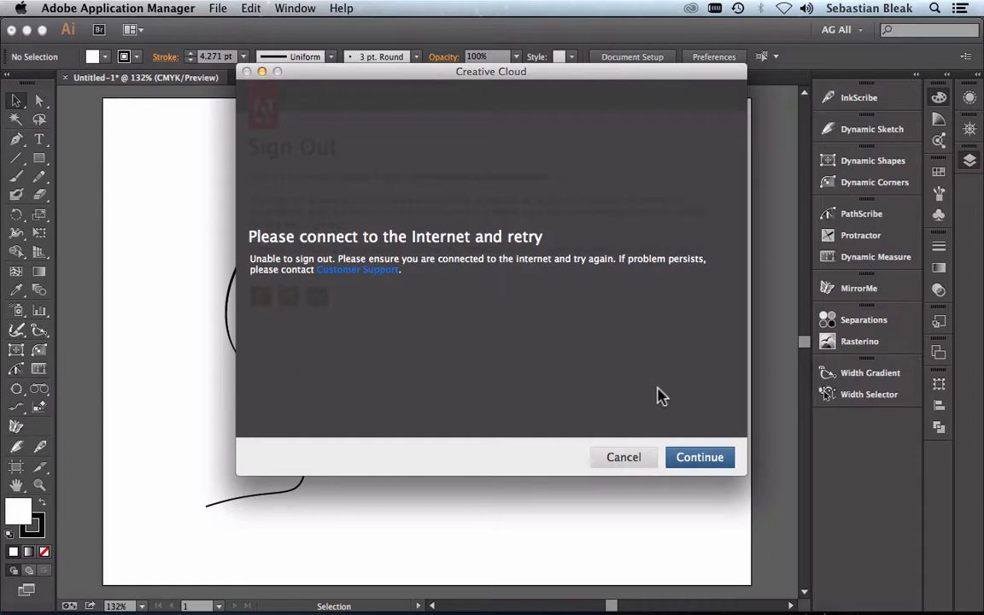
Turn Wi-Fi back on and retry the Creative Cloud sign-out, checking the account's sign-in status.
{"action": "left_click", "coordinate": [784, 11]}
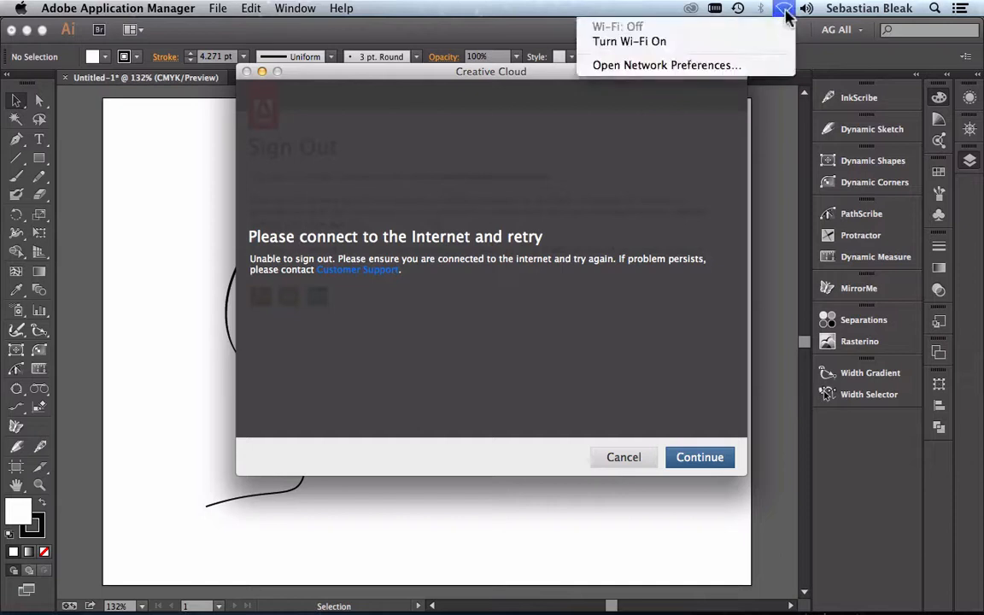
{"action": "left_click", "coordinate": [740, 50]}
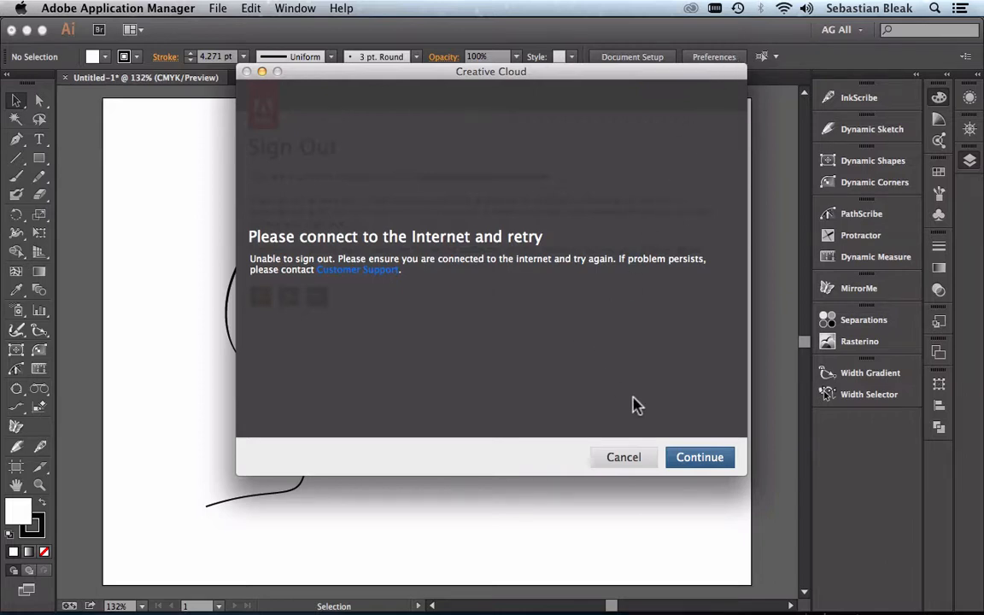
{"action": "left_click", "coordinate": [694, 463]}
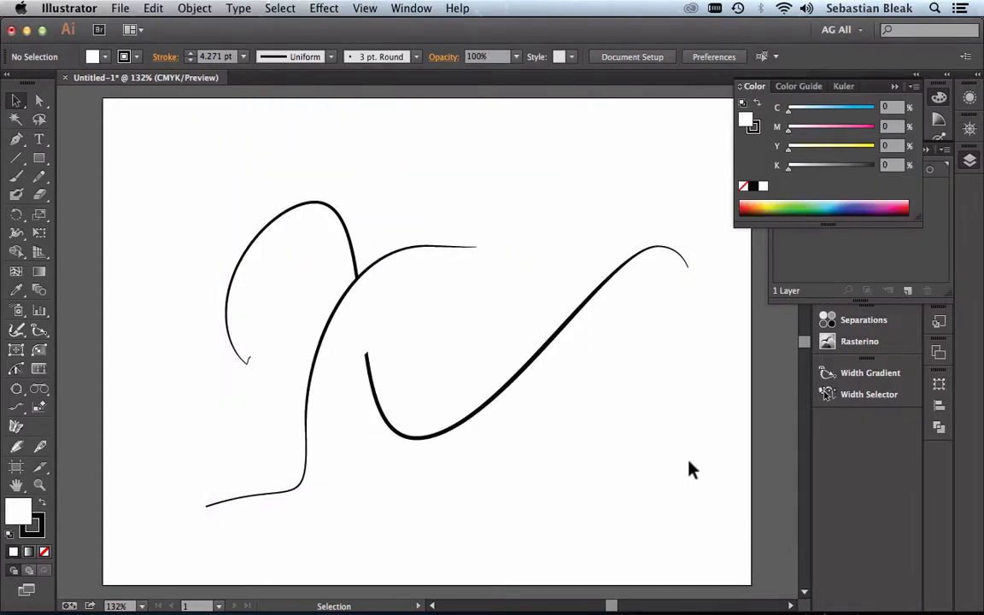
{"action": "left_click", "coordinate": [457, 9]}
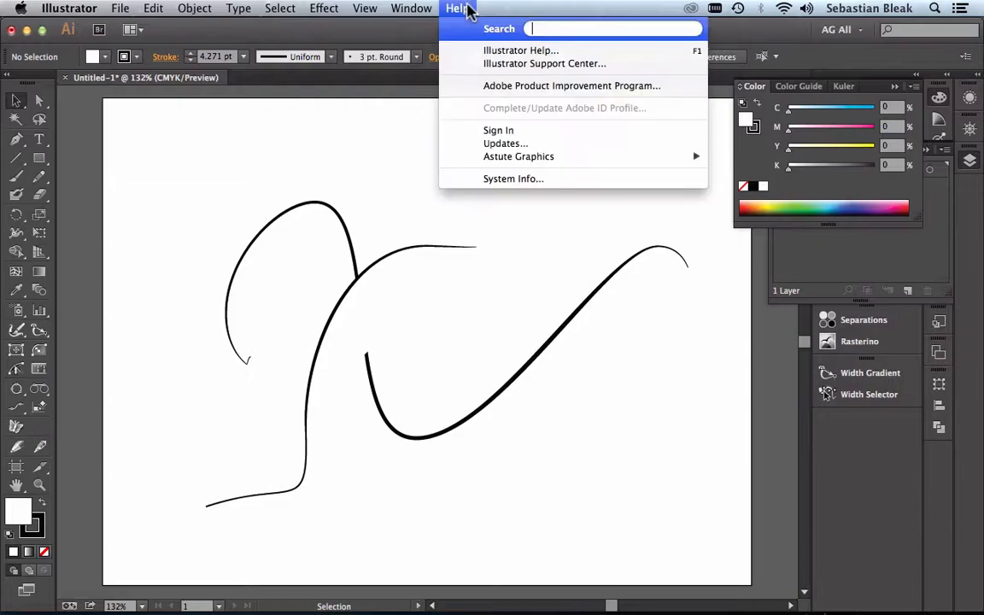